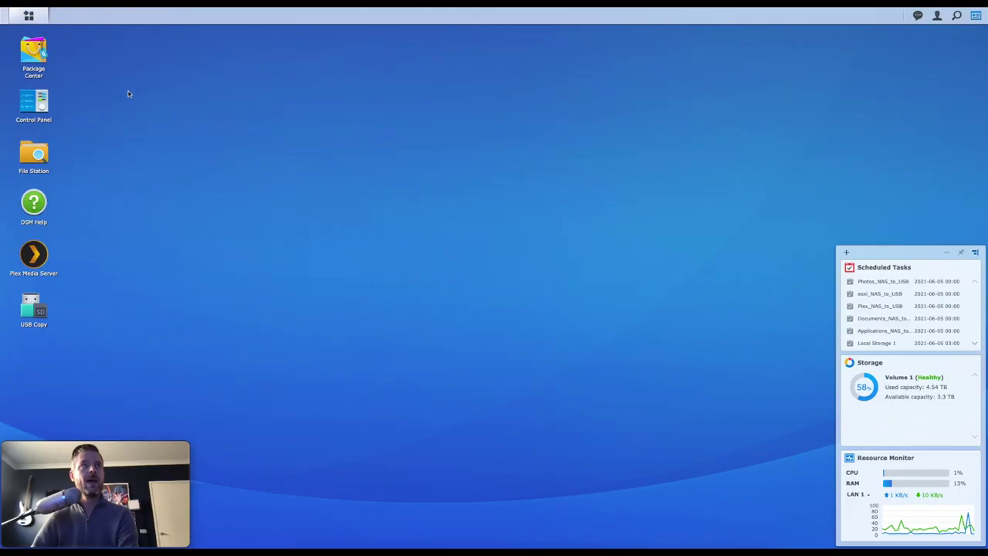
# Step: Enable the SSH service on port 22 in Control Panel's Terminal & SNMP and apply it
pyautogui.click(37, 103)
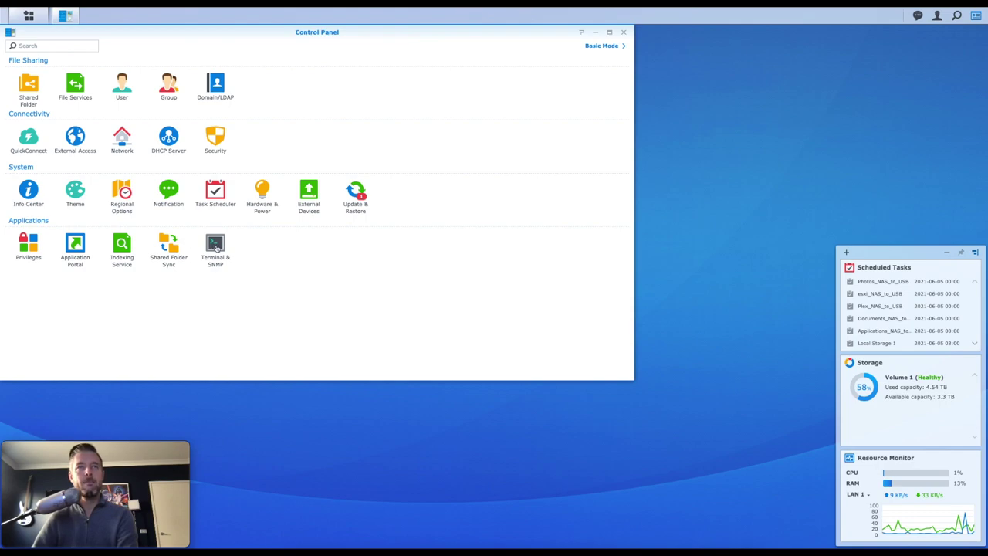
pyautogui.click(217, 245)
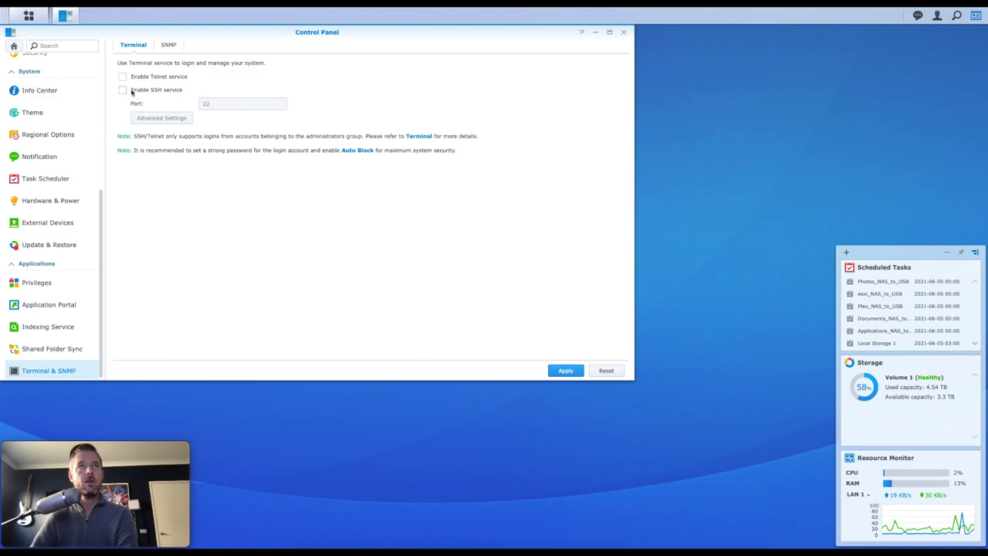
pyautogui.click(123, 90)
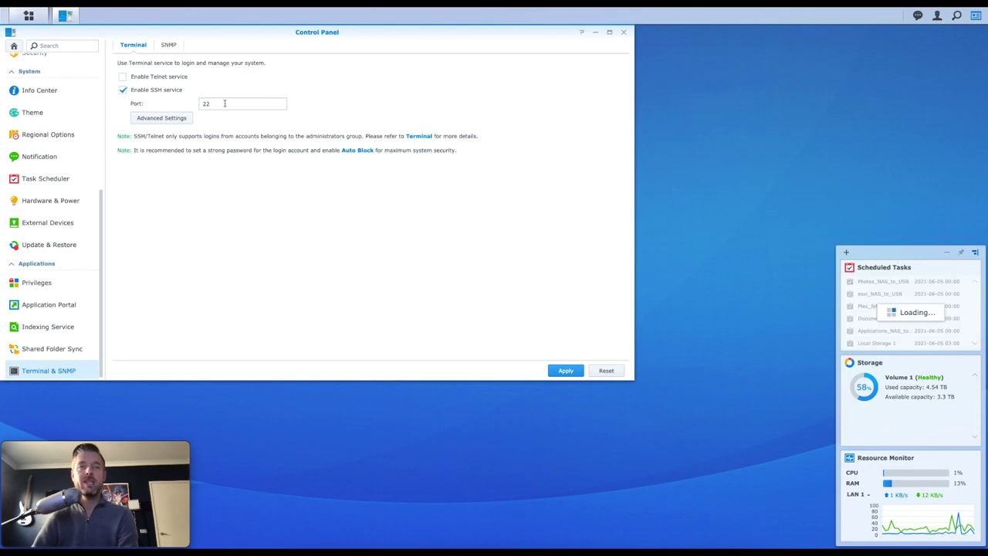
pyautogui.click(225, 103)
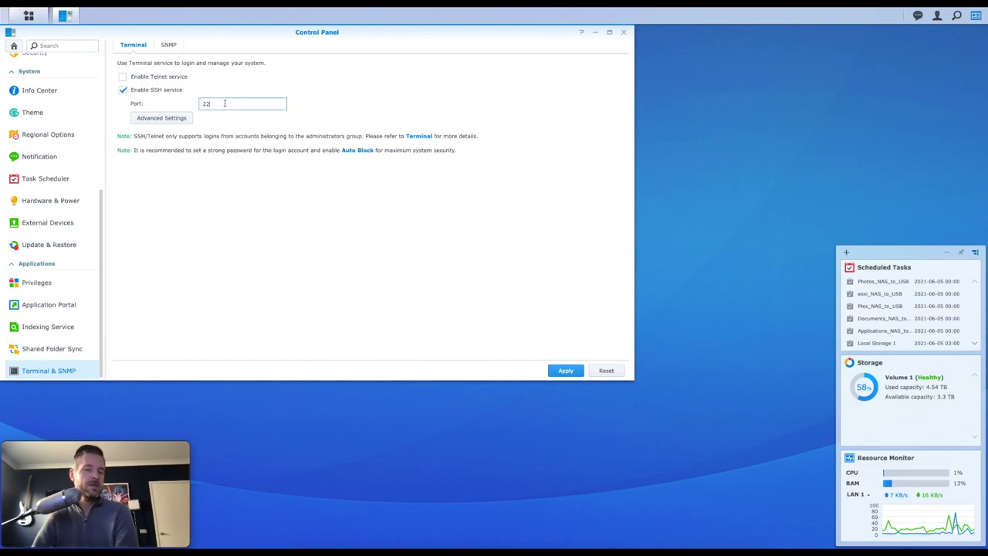
pyautogui.press('Return')
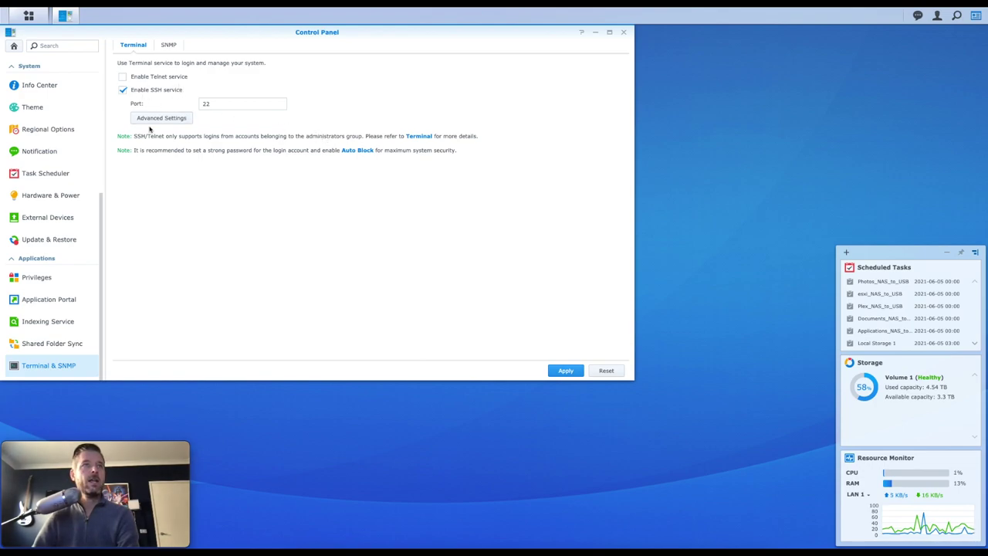
pyautogui.scroll(3, 88, 162)
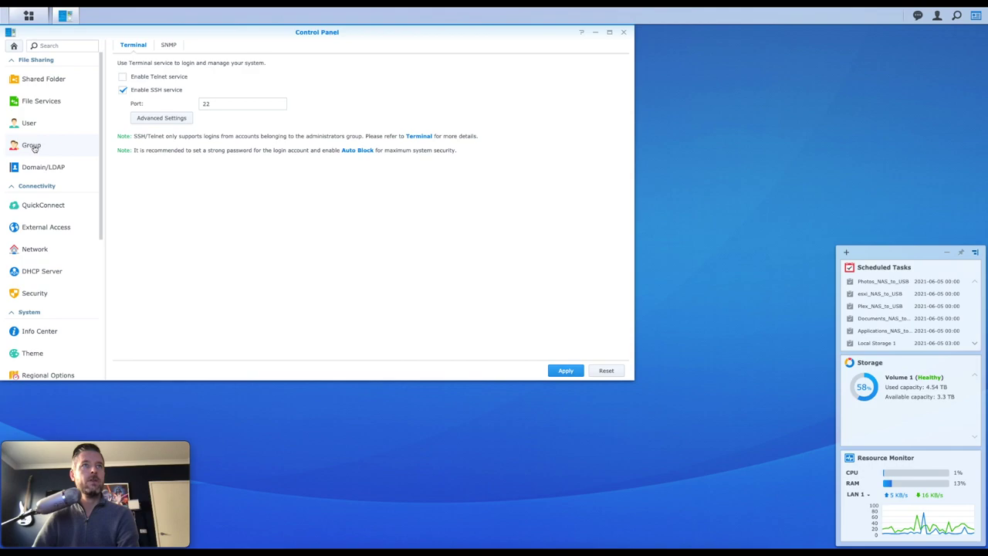
pyautogui.click(34, 146)
pyautogui.click(143, 73)
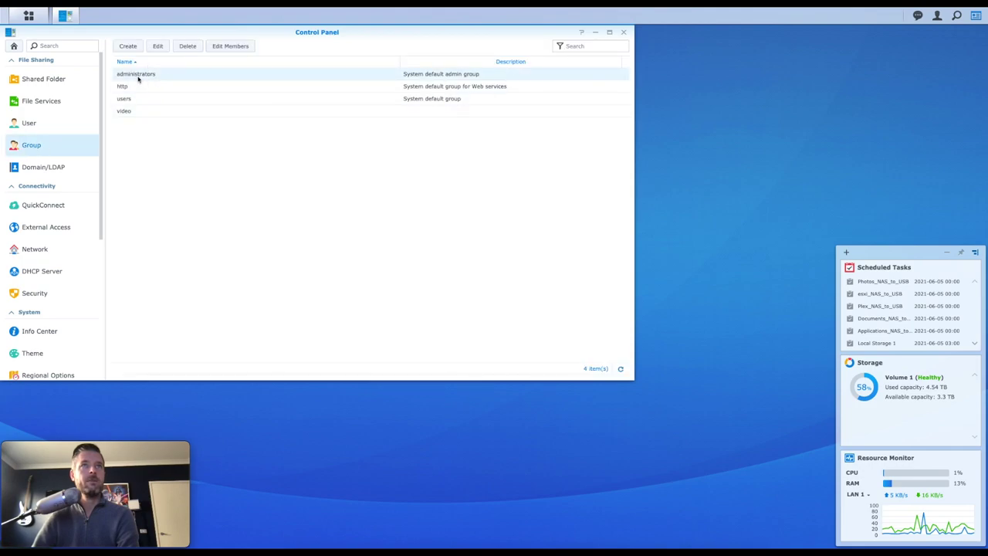
pyautogui.click(158, 47)
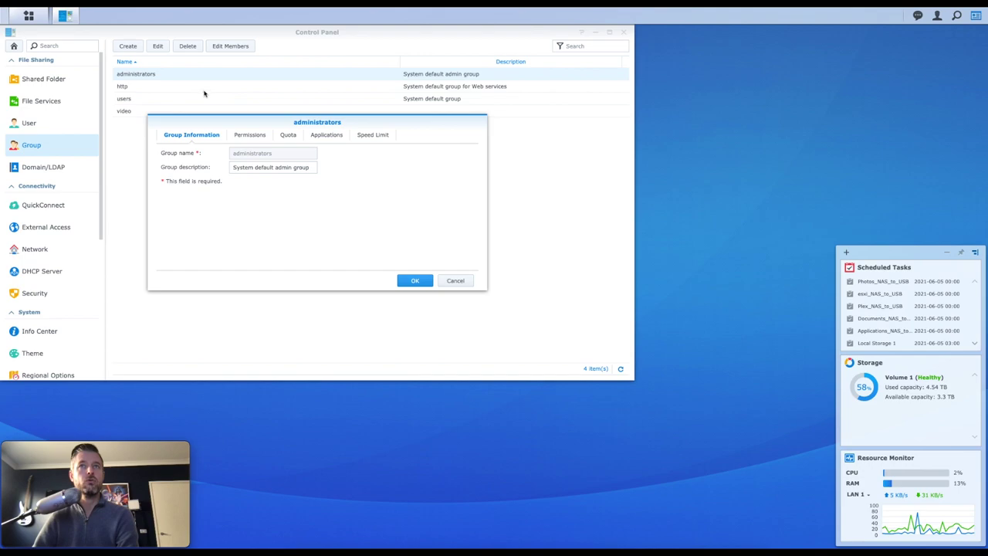
pyautogui.click(455, 280)
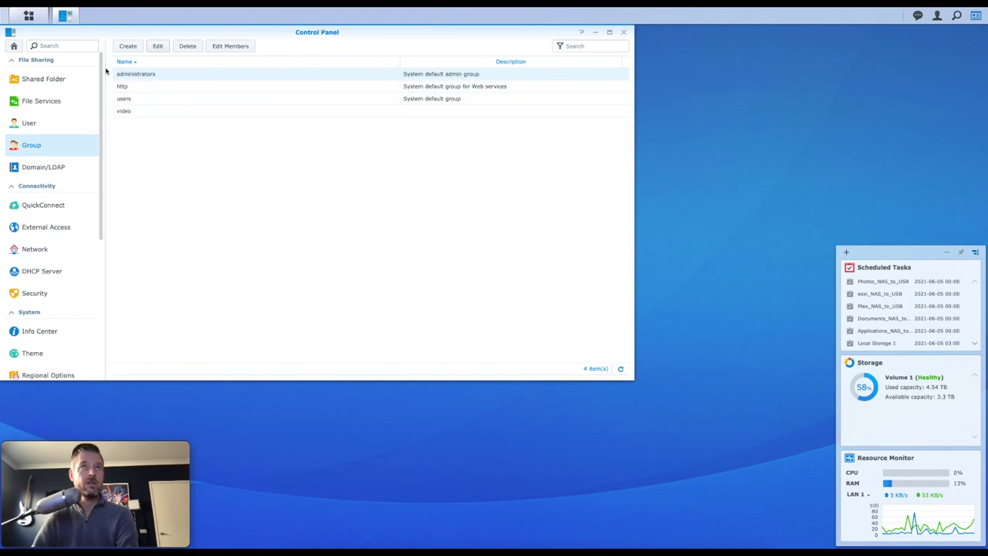
pyautogui.scroll(-3, 69, 173)
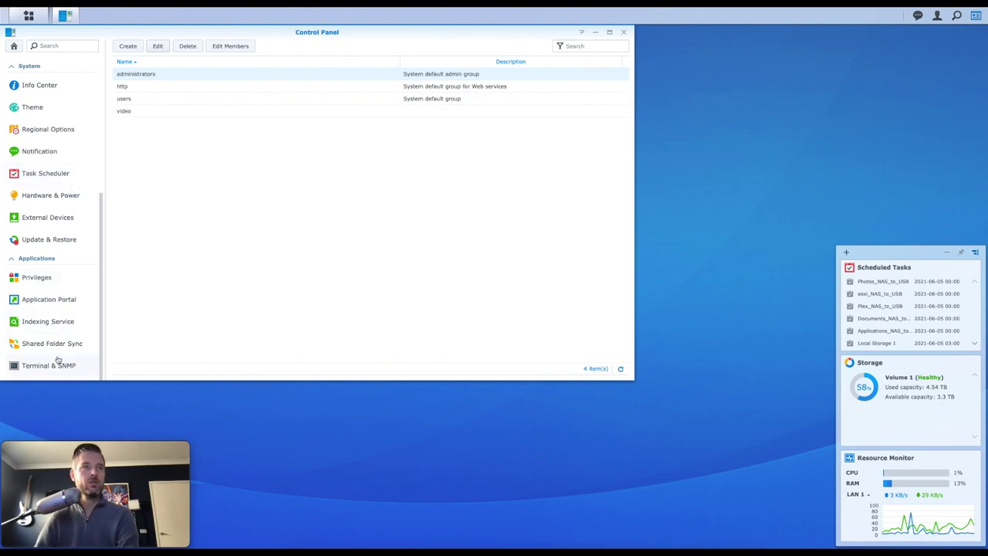
pyautogui.click(55, 367)
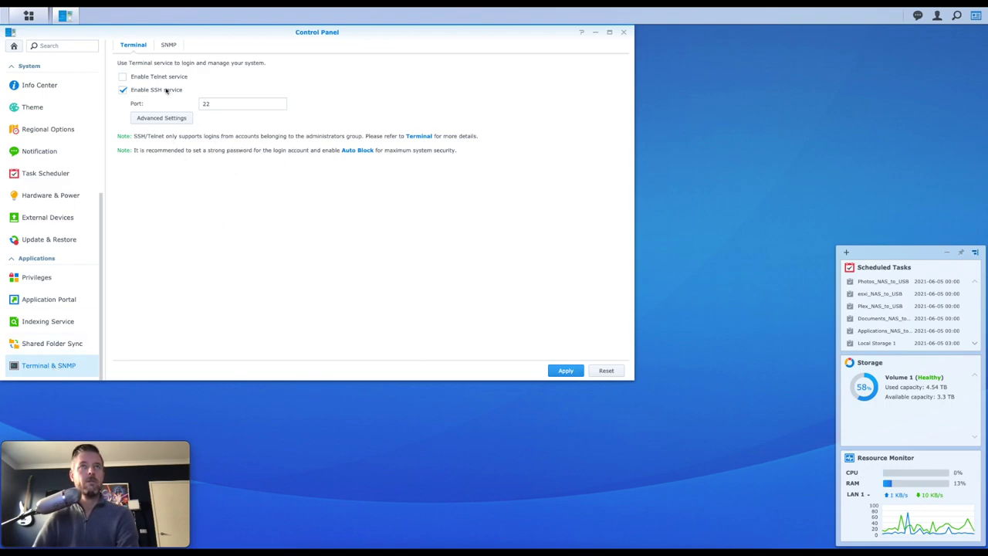
# Step: Launch PuTTY, connect by SSH to 172.16.1.50 on port 22, and accept the NAS host key
pyautogui.hotkey('alt', 'Tab')
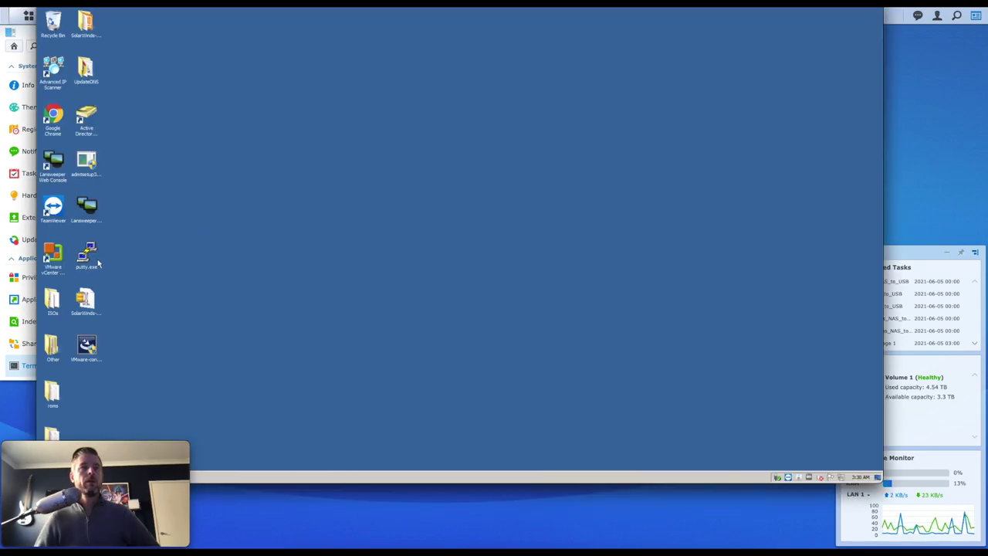
pyautogui.click(87, 253)
pyautogui.doubleClick(87, 253)
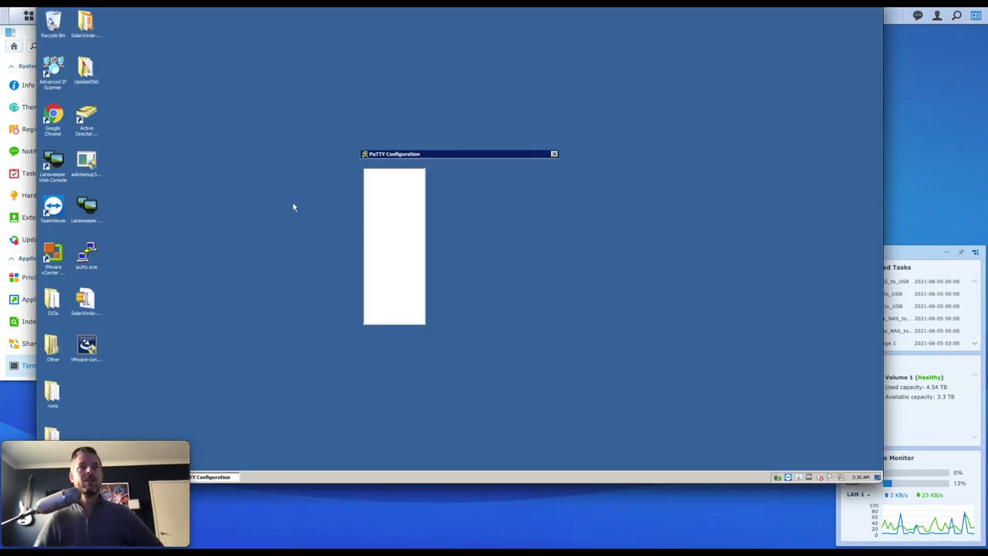
pyautogui.moveTo(419, 157); pyautogui.dragTo(346, 143)
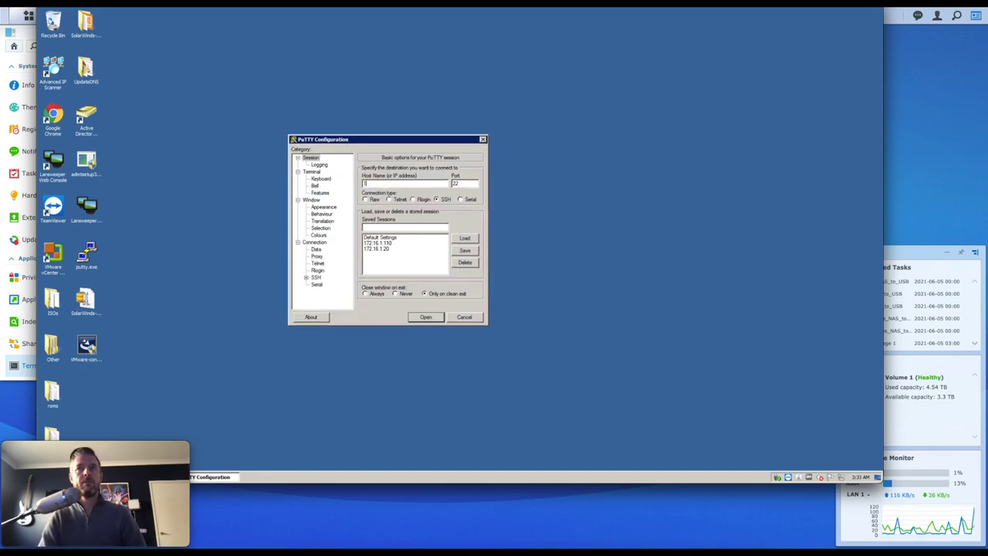
pyautogui.write('.1.50')
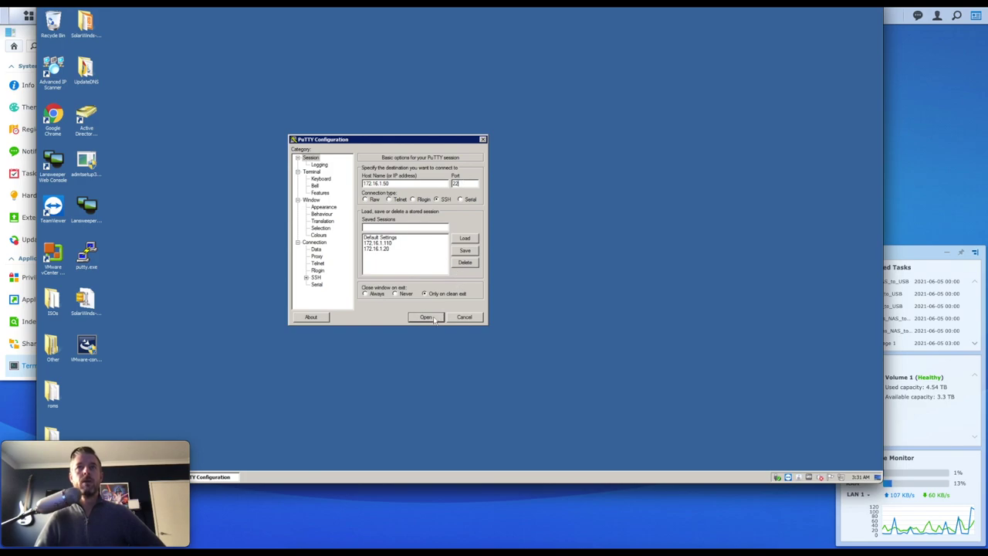
pyautogui.click(434, 319)
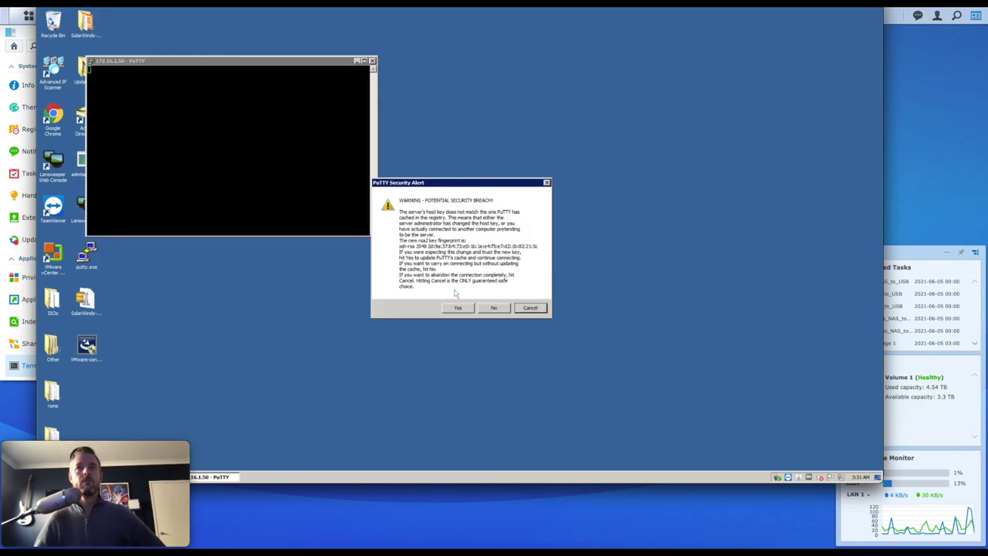
pyautogui.click(459, 308)
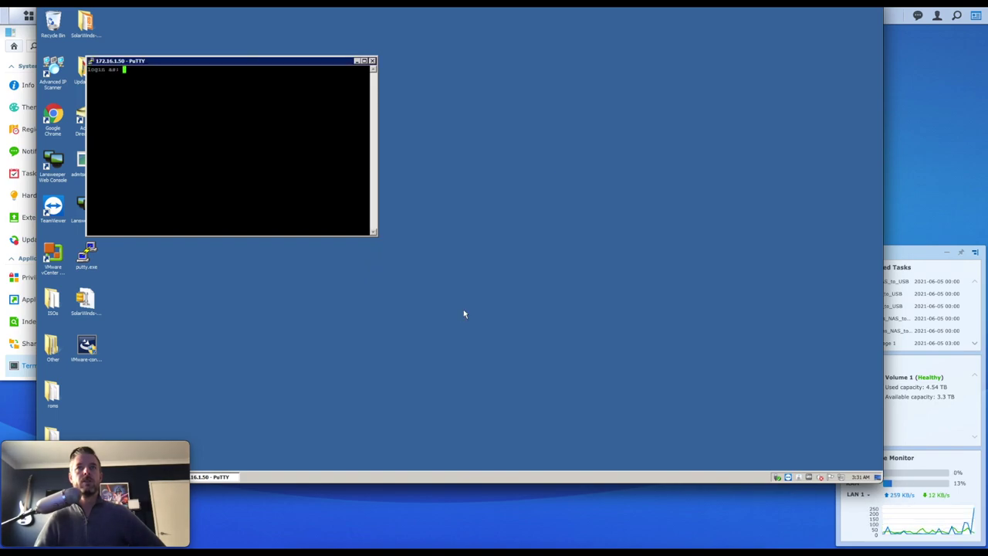
# Step: Log in as admin, then list the root directory and the contents of volume1
pyautogui.write('admin')
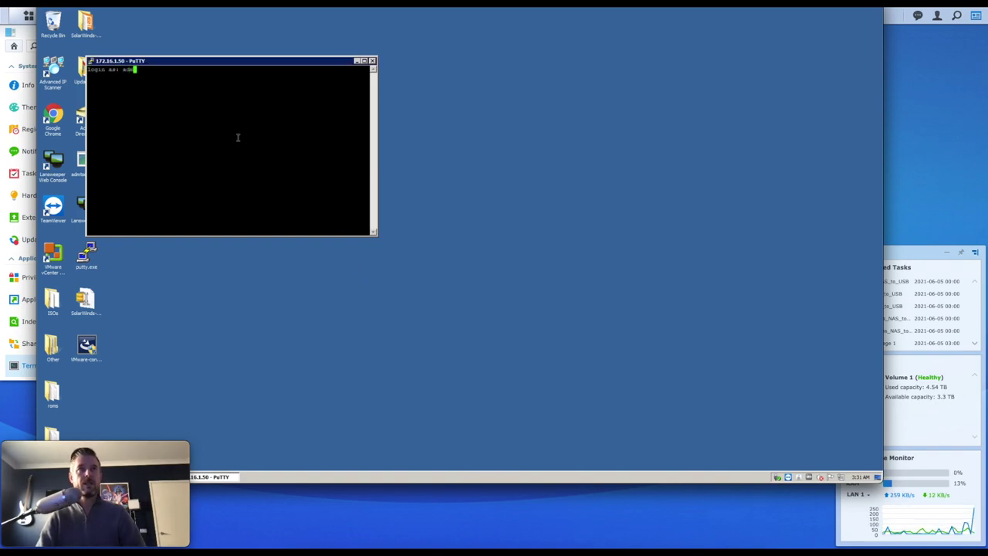
pyautogui.press('Return')
pyautogui.press('Return')
pyautogui.press('Return')
pyautogui.press('Return')
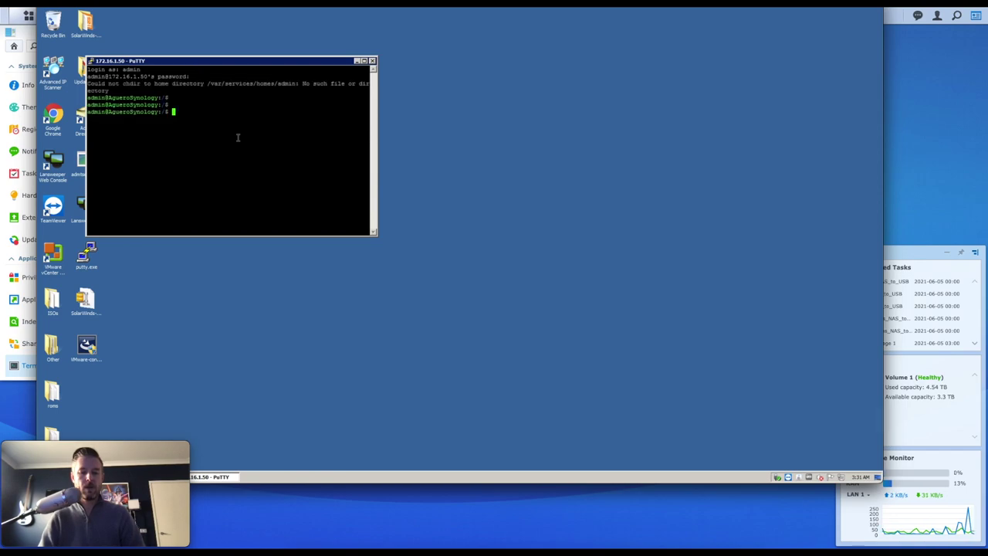
pyautogui.write('ls')
pyautogui.press('Return')
pyautogui.write('cd volume1')
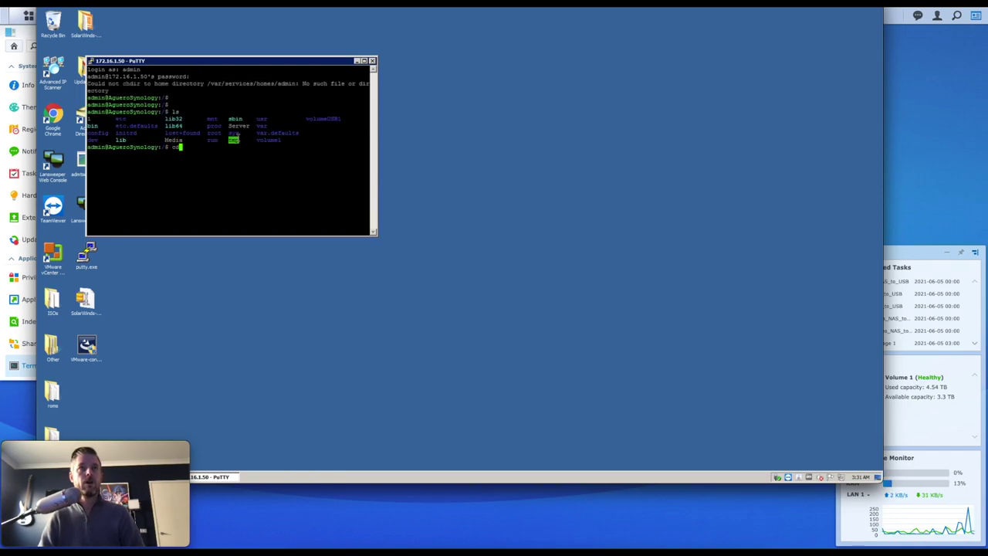
pyautogui.press('Return')
pyautogui.write('ls')
pyautogui.press('Return')
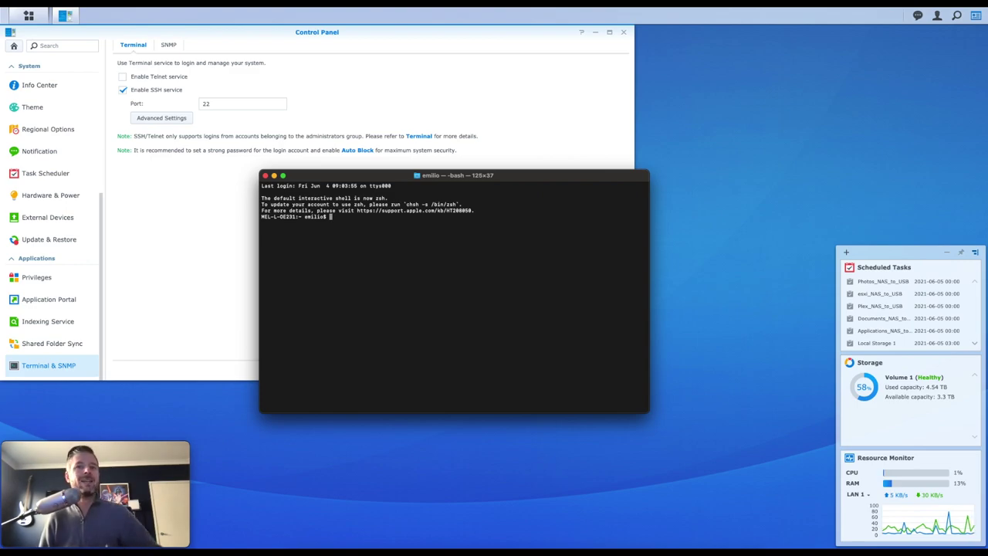
pyautogui.write('sudo -i ssh 1')
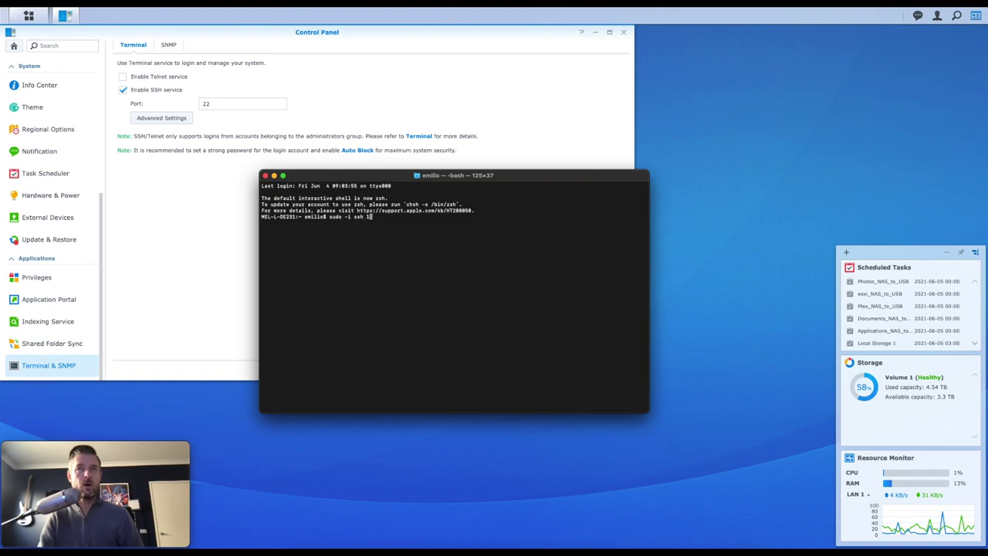
pyautogui.write('n@172.16.1.50')
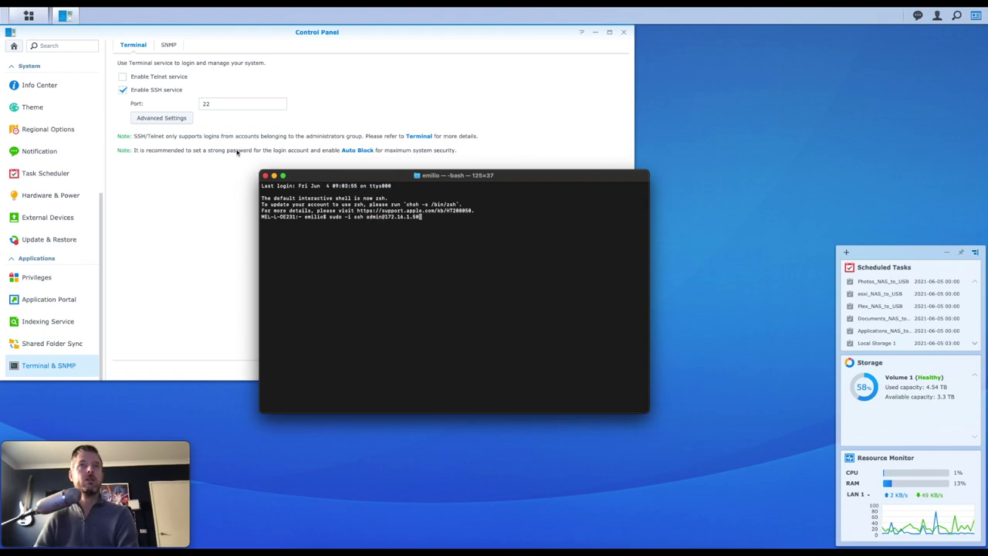
pyautogui.moveTo(340, 176); pyautogui.dragTo(608, 178)
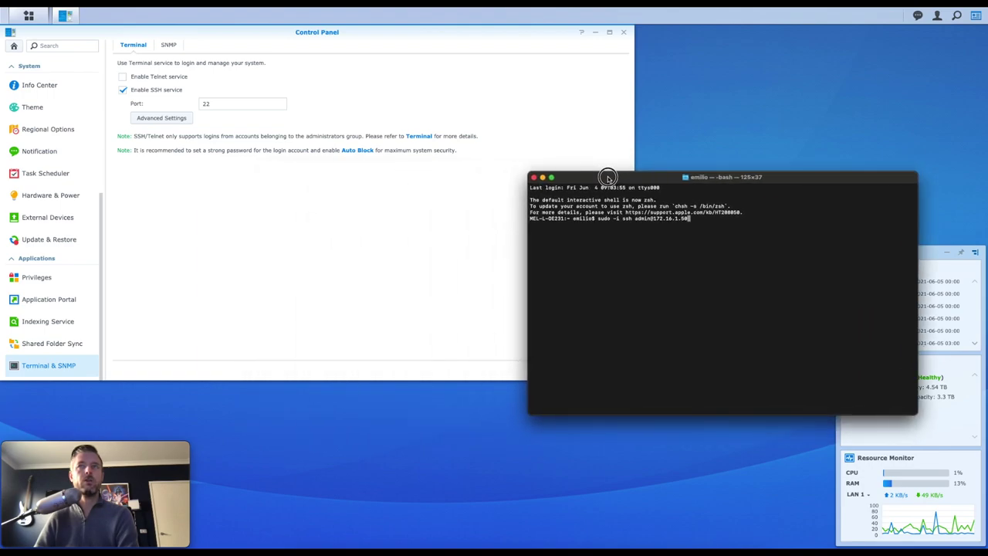
pyautogui.click(477, 234)
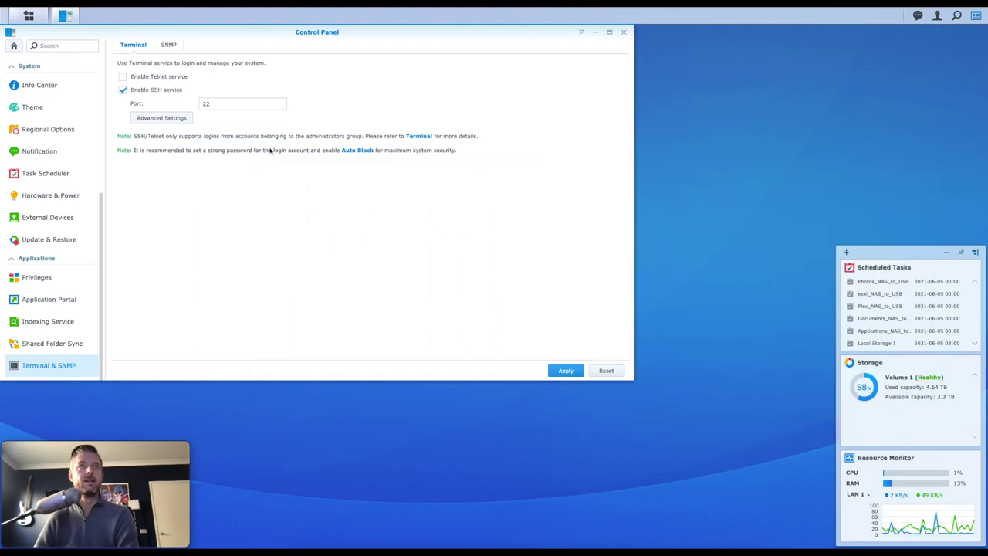
# Step: Open DSM Help's Terminal article, enlarge it, and scroll to the note on using sudo -i for root
pyautogui.click(419, 138)
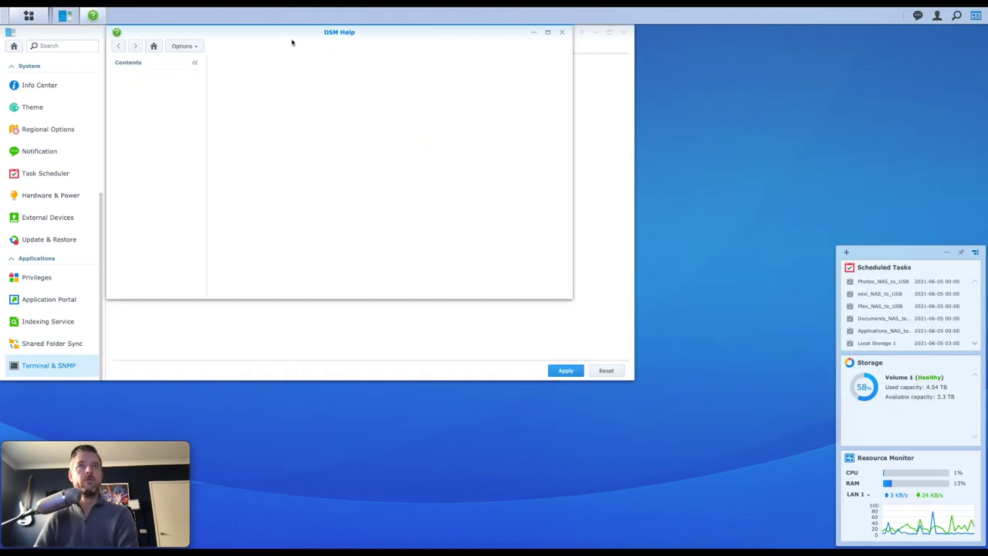
pyautogui.moveTo(292, 42); pyautogui.dragTo(272, 43)
pyautogui.moveTo(551, 297); pyautogui.dragTo(610, 372)
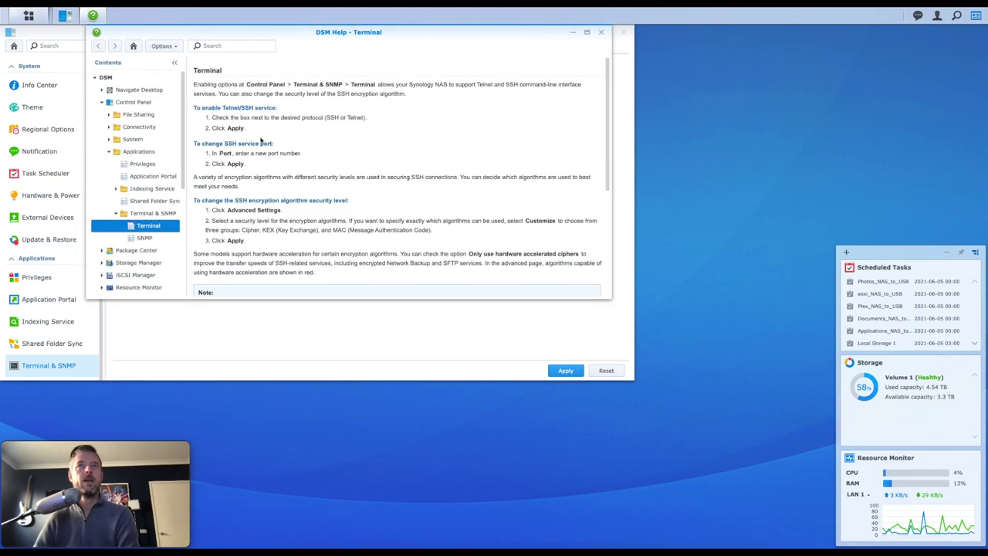
pyautogui.scroll(-5, 257, 144)
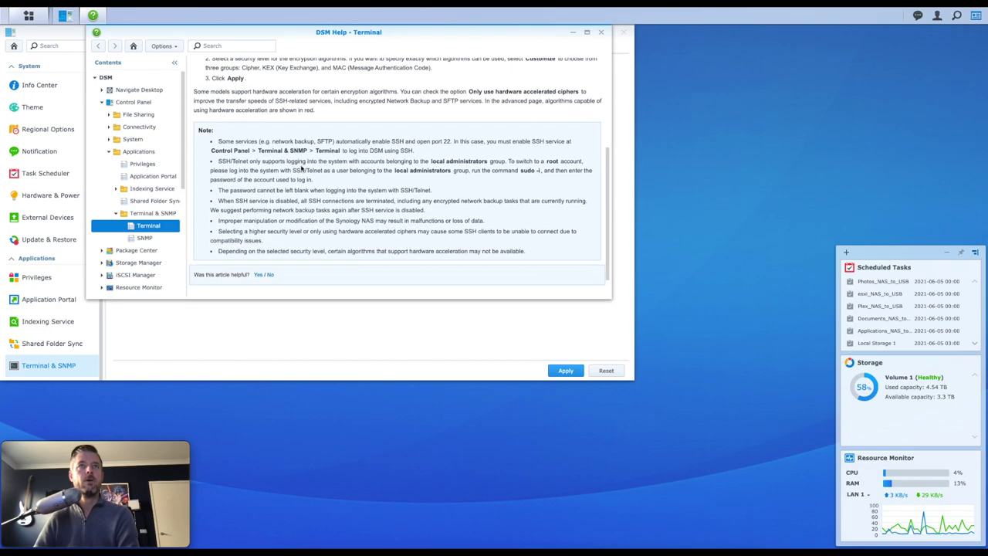
pyautogui.moveTo(519, 171)
pyautogui.mouseDown()
pyautogui.moveTo(553, 173)
pyautogui.moveTo(536, 177)
pyautogui.mouseUp()
pyautogui.click(564, 170)
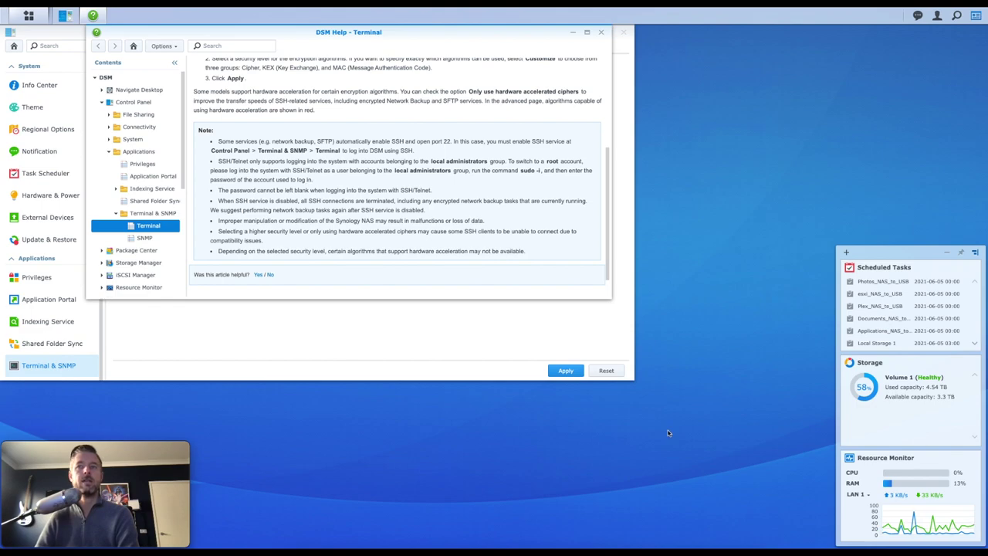
pyautogui.click(602, 546)
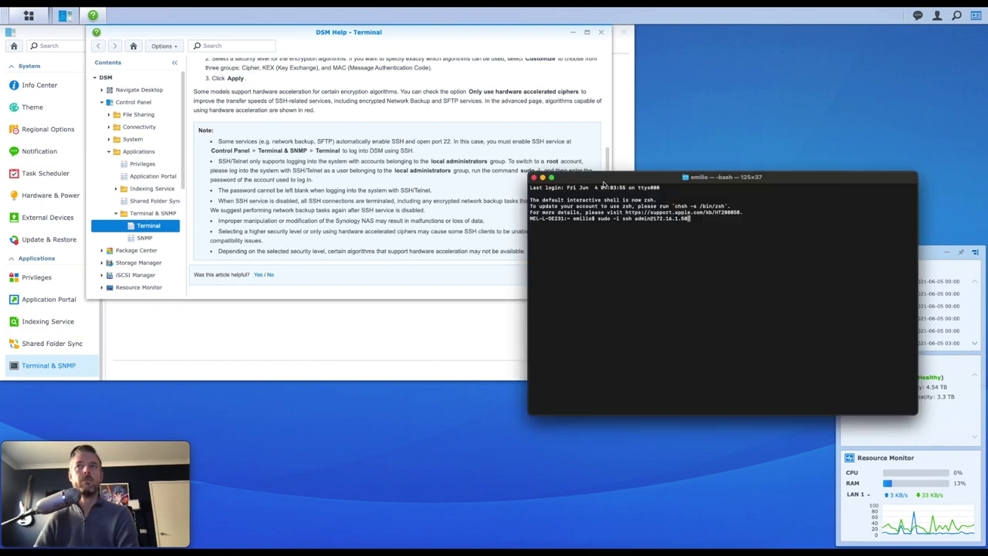
# Step: Run the pending ssh command, giving the Mac sudo password and then the NAS admin password
pyautogui.moveTo(604, 182); pyautogui.dragTo(298, 152)
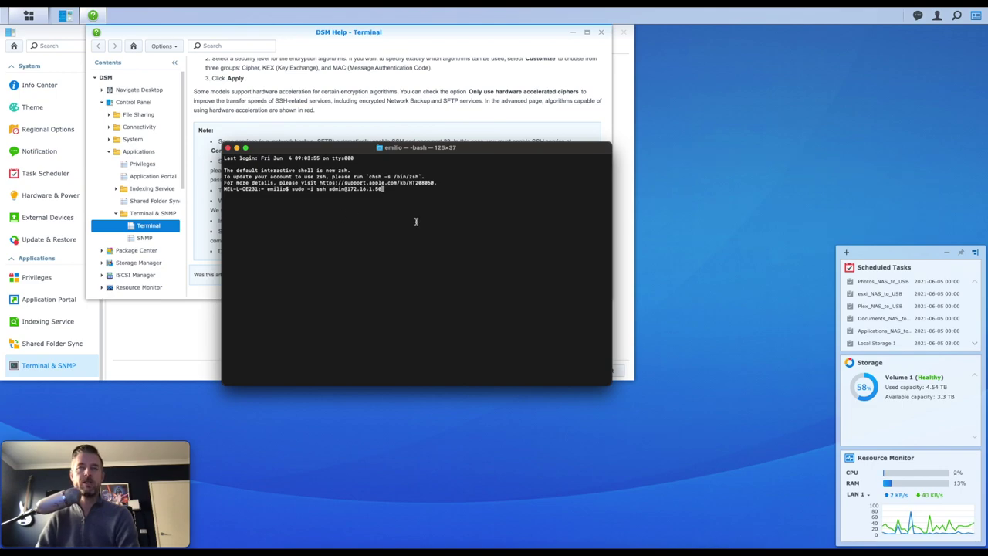
pyautogui.press('Return')
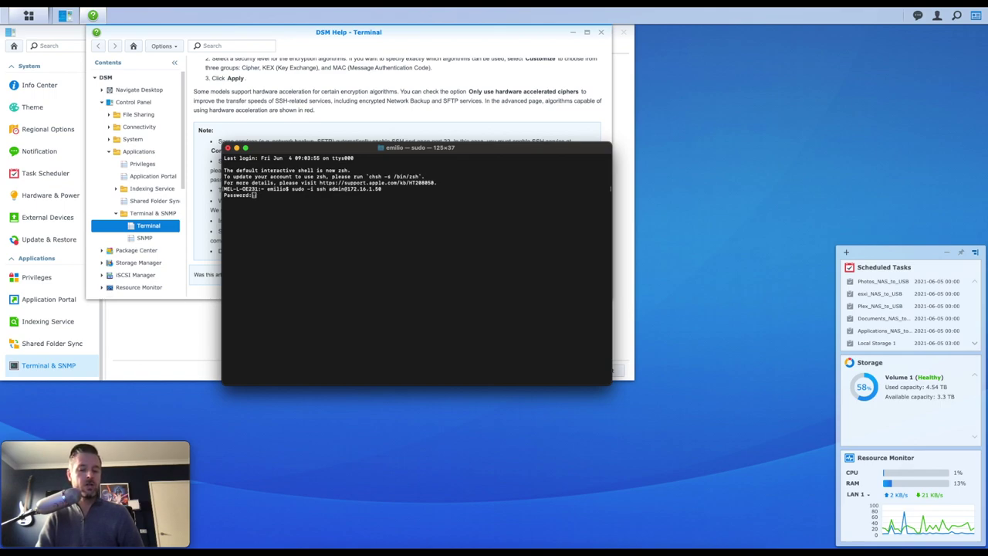
pyautogui.press('Return')
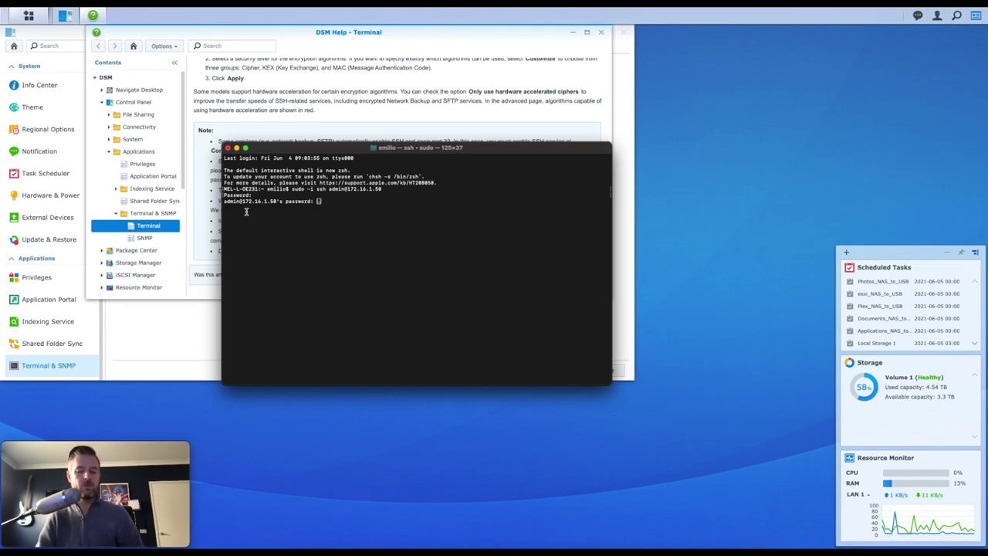
pyautogui.press('Return')
pyautogui.press('Return')
pyautogui.press('Return')
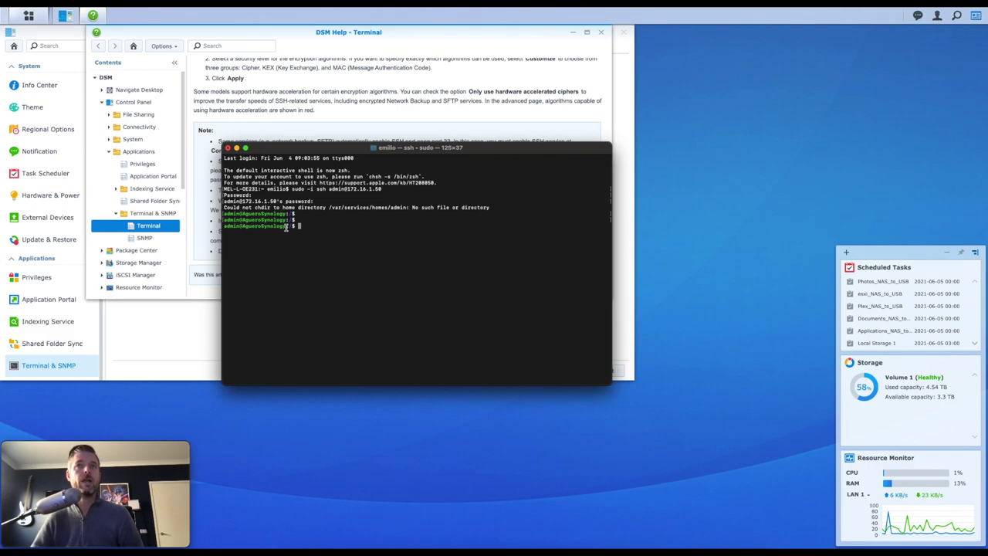
# Step: List the NAS root folder, change into volume1, and list its contents
pyautogui.write('ls')
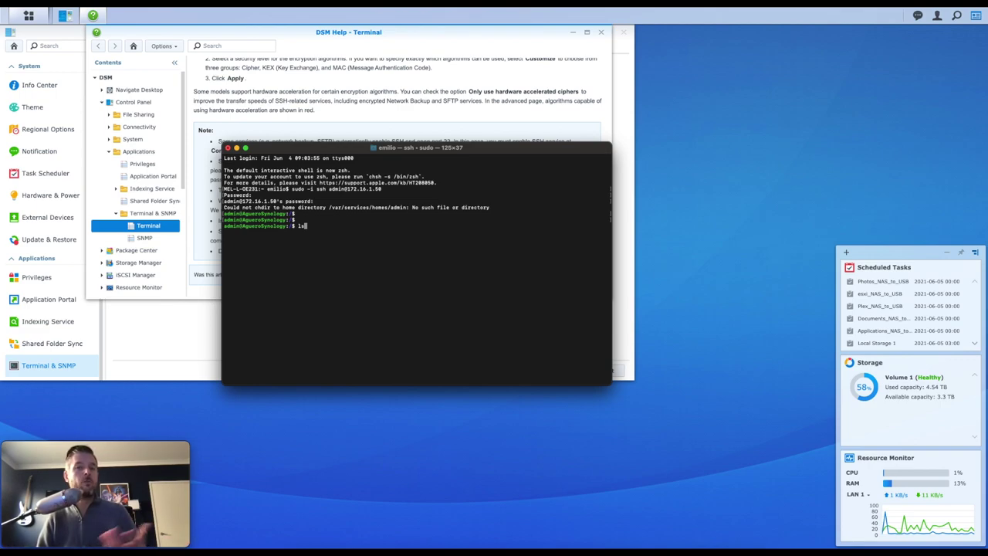
pyautogui.press('Return')
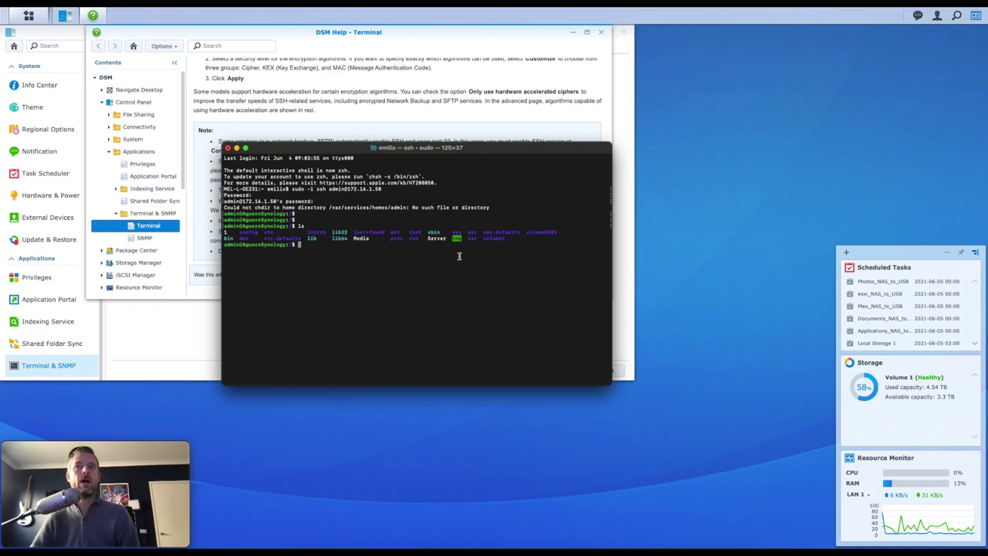
pyautogui.doubleClick(494, 239)
pyautogui.click(510, 258)
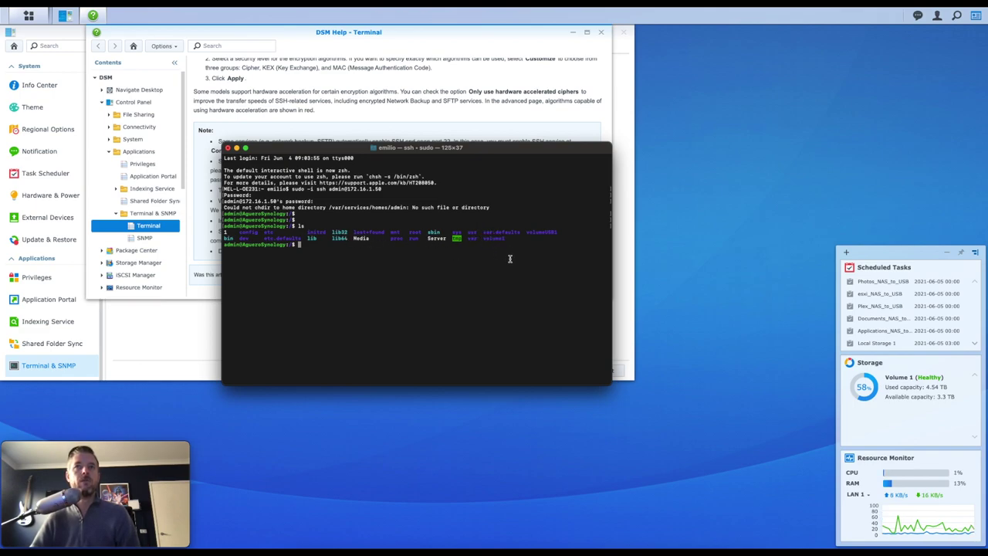
pyautogui.write('cd vo')
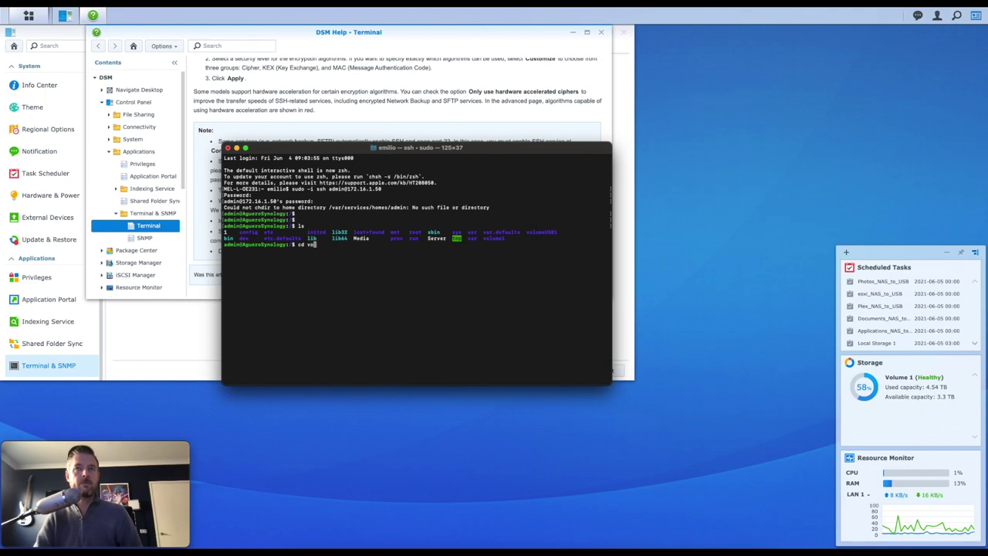
pyautogui.write('lume1')
pyautogui.press('Return')
pyautogui.write('ls')
pyautogui.press('Return')
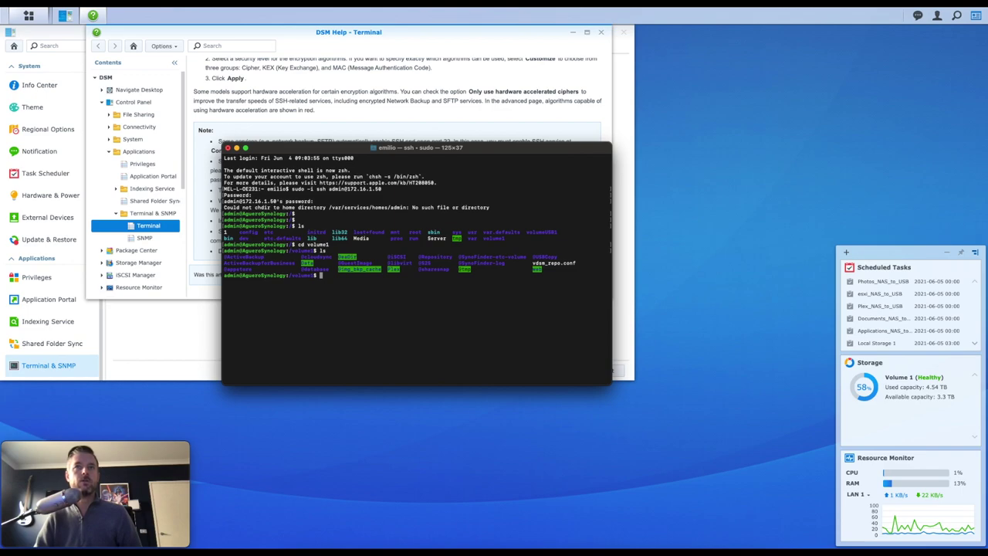
# Step: Change into the Data folder, list its contents, and exit the SSH session
pyautogui.write('cd Data/')
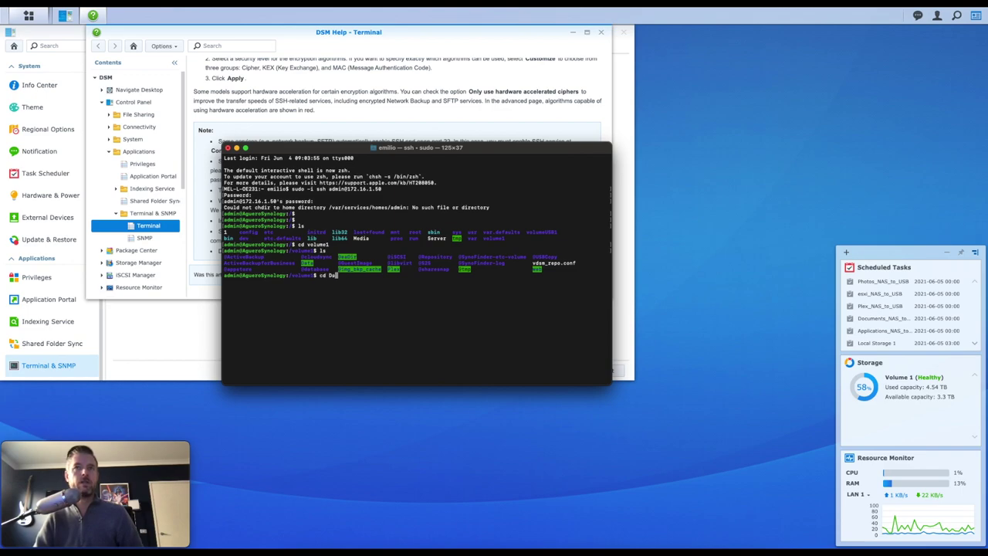
pyautogui.press('Return')
pyautogui.write('ls')
pyautogui.press('Return')
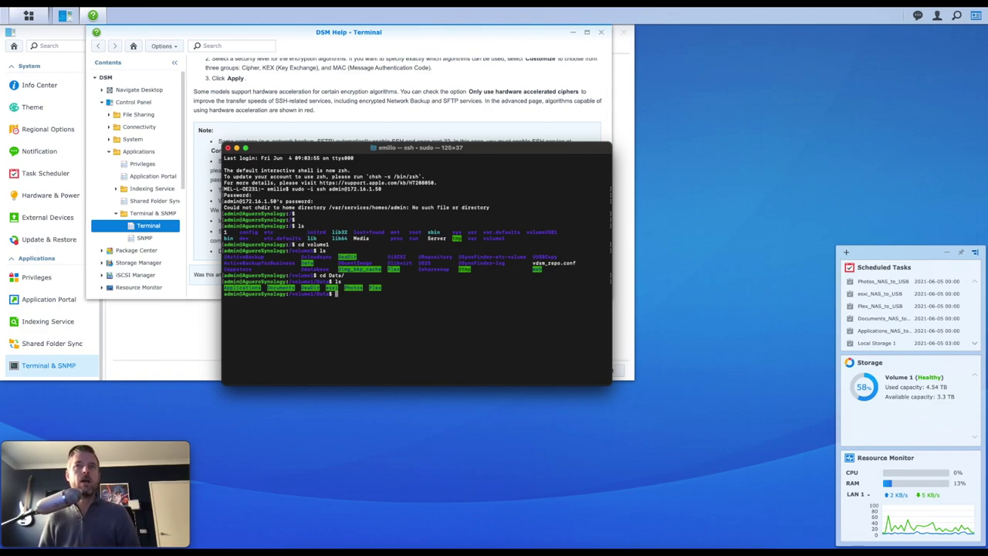
pyautogui.write('exit')
pyautogui.press('Return')
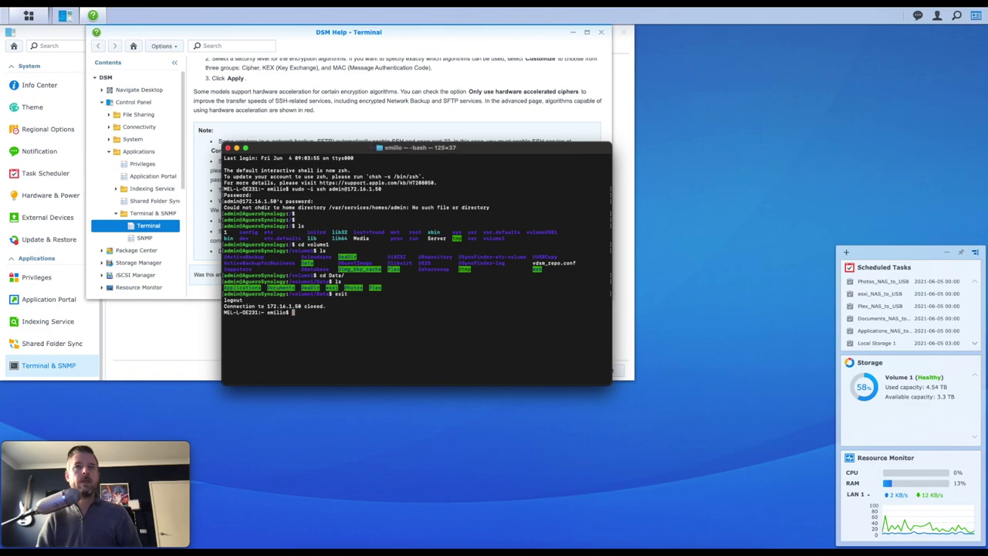
# Step: Close DSM Help, untick Enable SSH service in Terminal & SNMP, and apply the change
pyautogui.click(414, 457)
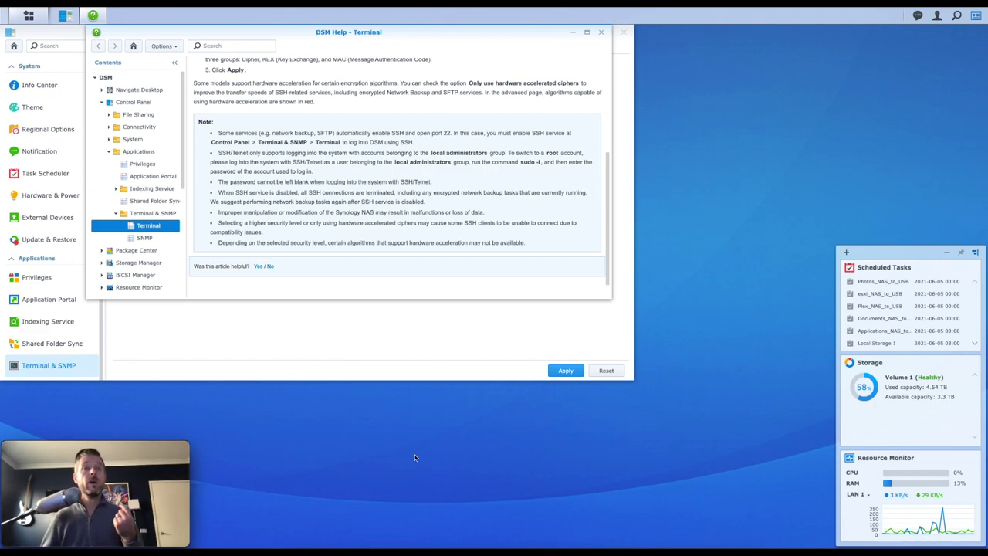
pyautogui.click(604, 33)
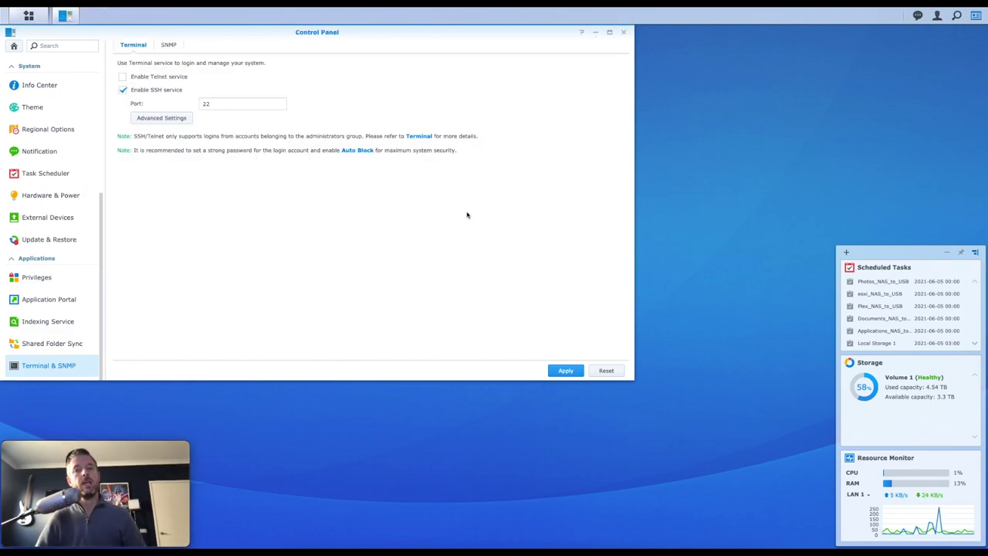
pyautogui.click(123, 90)
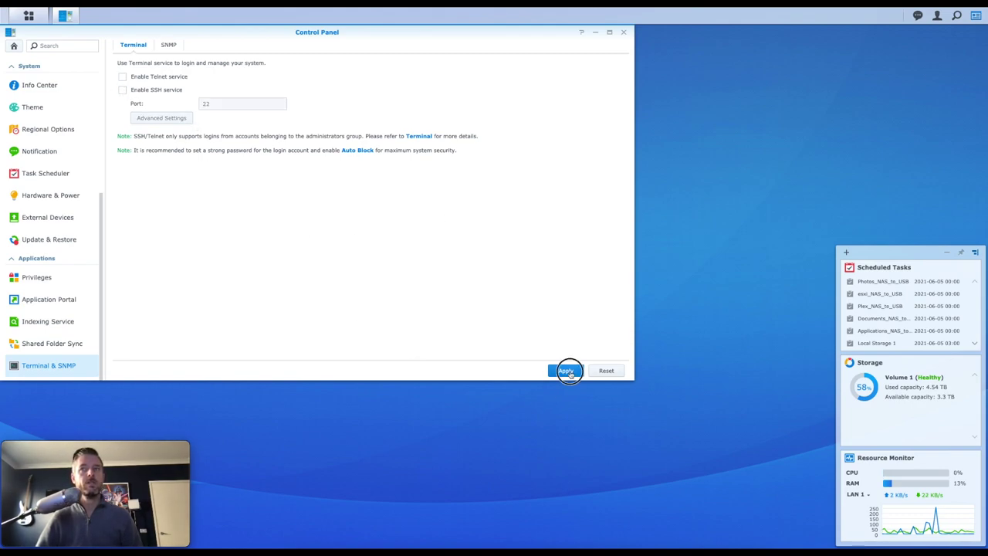
pyautogui.click(568, 371)
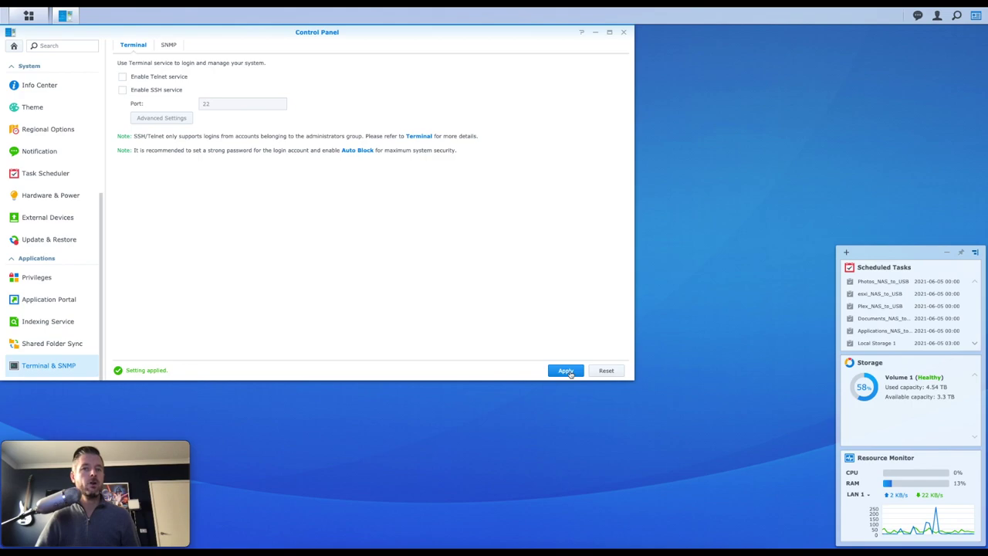